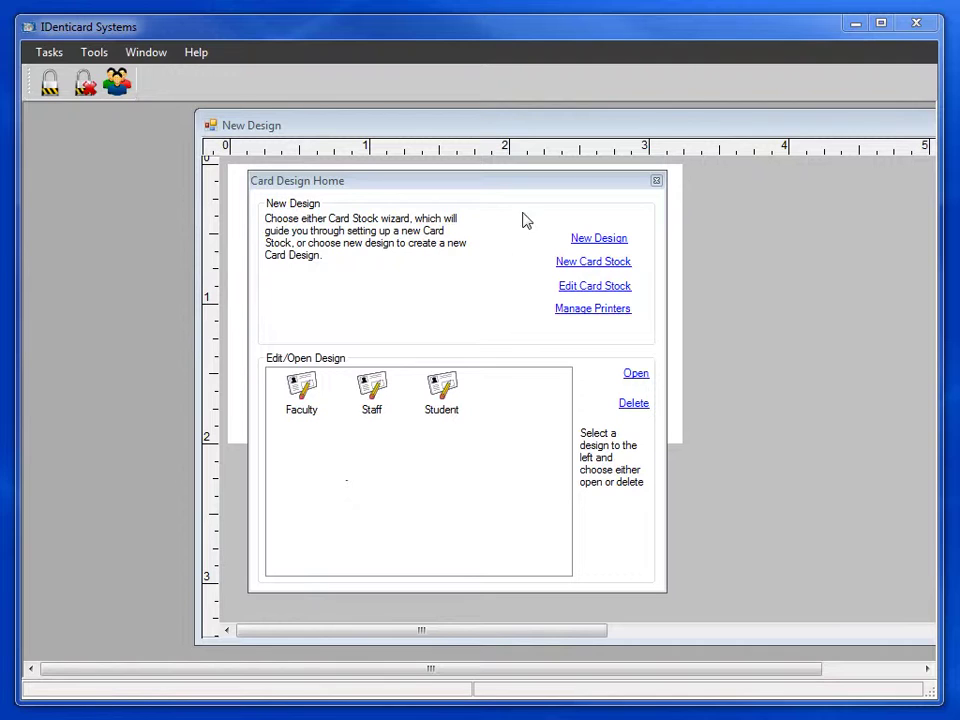
Start a new PVC Horizontal card design for the Epson Stylus Photo R2000 printer
{"action": "left_click", "coordinate": [614, 244]}
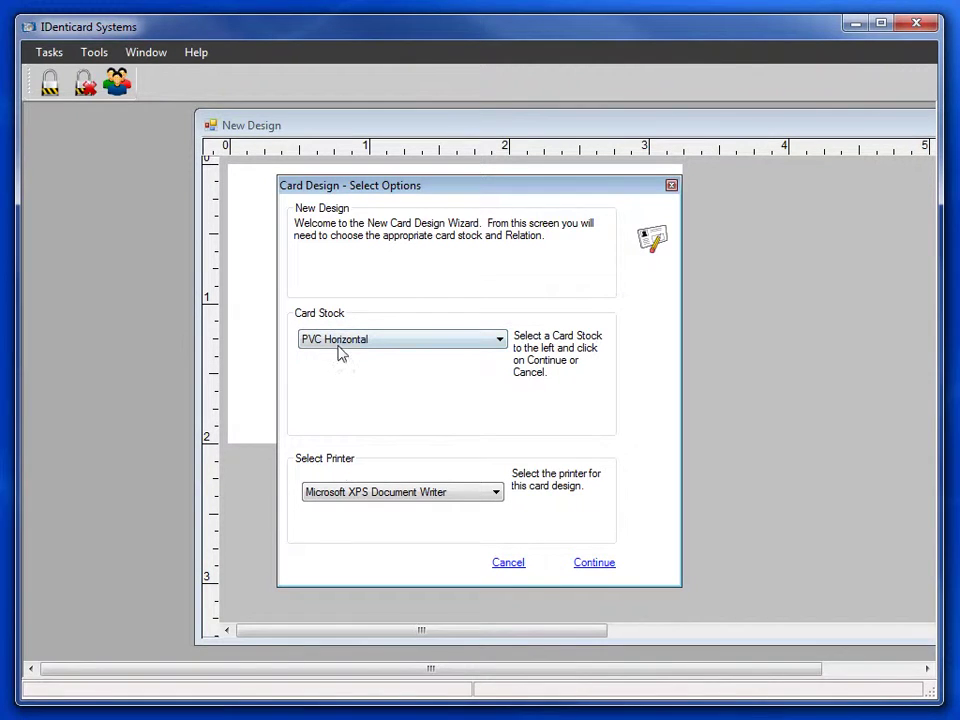
{"action": "left_click", "coordinate": [496, 492]}
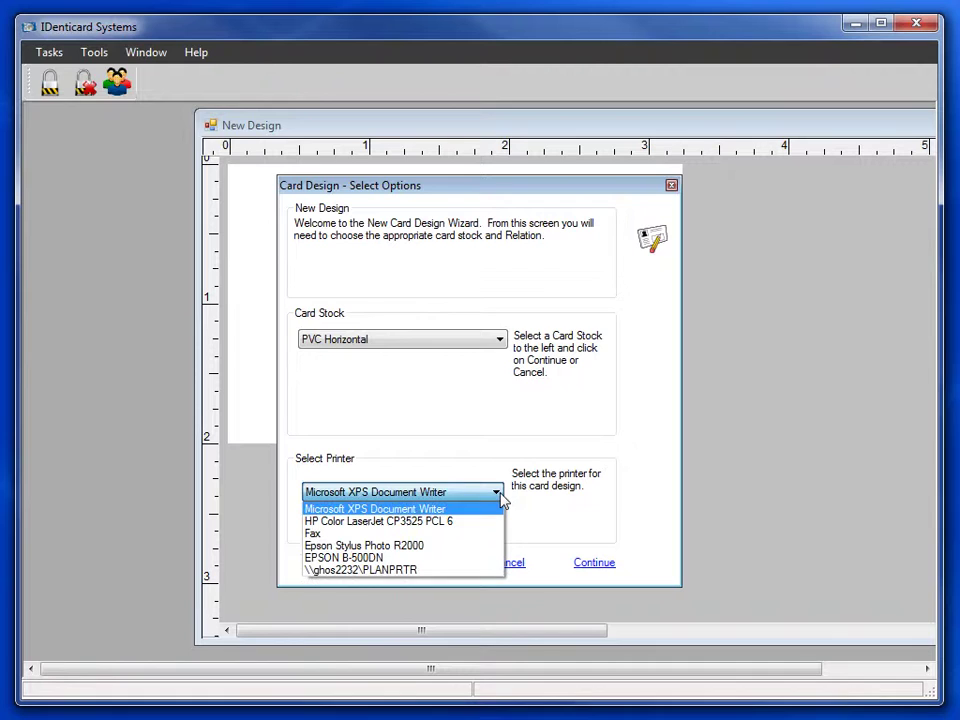
{"action": "left_click", "coordinate": [421, 547]}
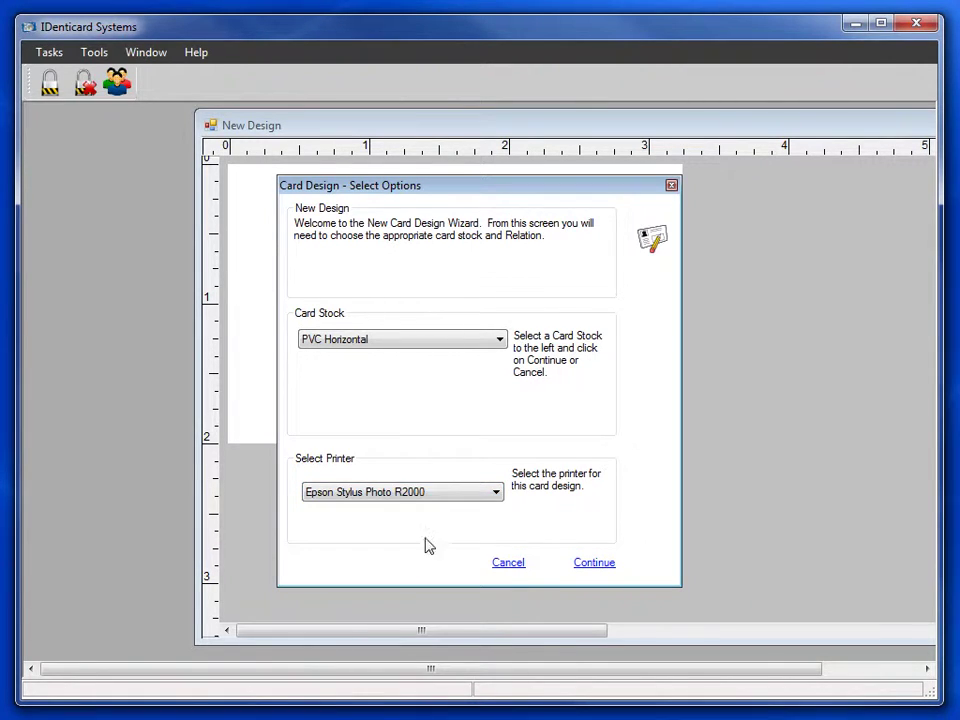
{"action": "left_click", "coordinate": [595, 565]}
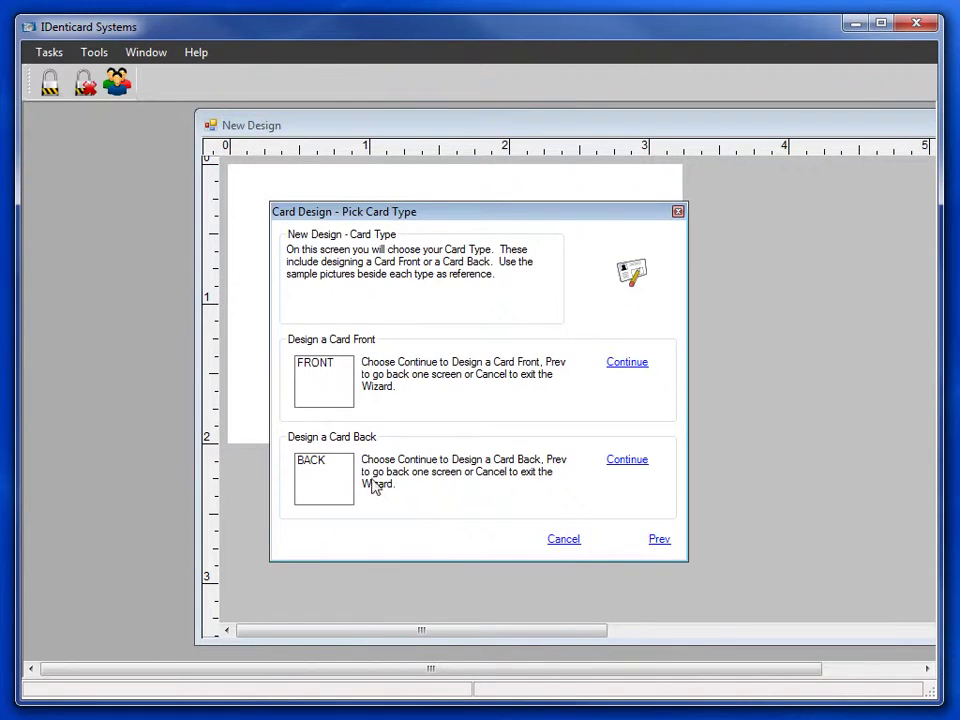
Choose to design a card back and place a barcode near its bottom edge
{"action": "left_click", "coordinate": [630, 461]}
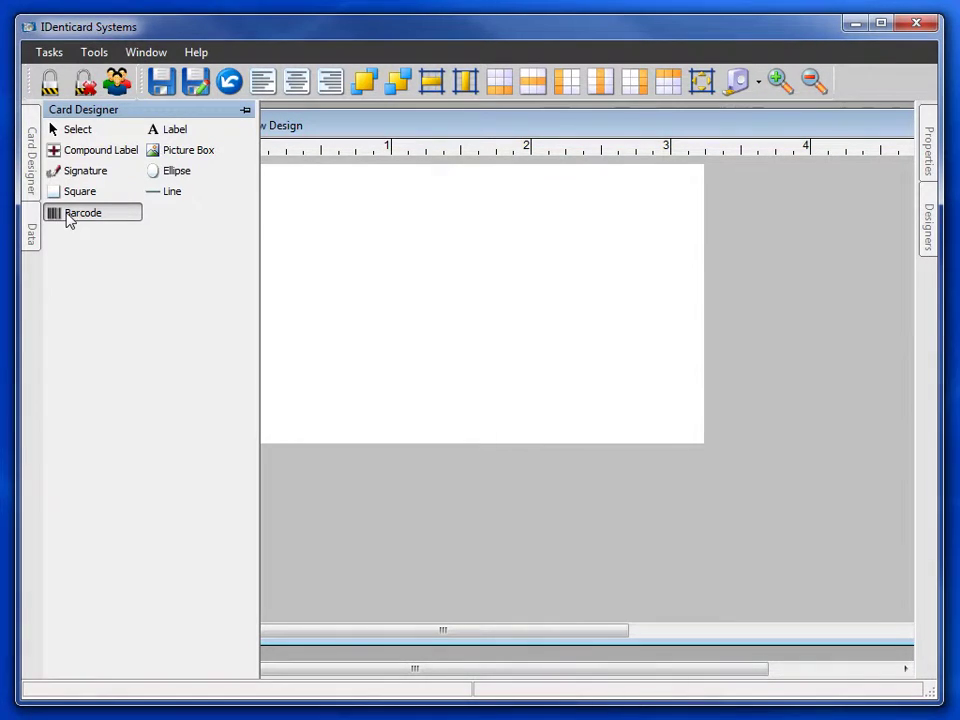
{"action": "mouse_move", "coordinate": [66, 214]}
{"action": "left_mouse_down"}
{"action": "mouse_move", "coordinate": [275, 285]}
{"action": "mouse_move", "coordinate": [470, 378]}
{"action": "left_mouse_up"}
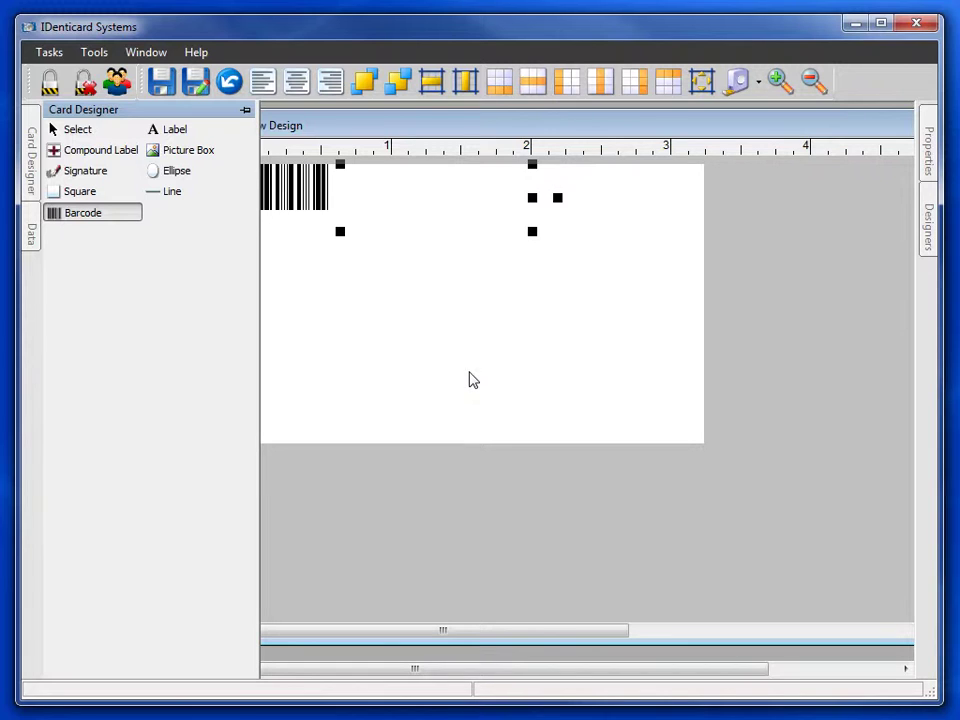
{"action": "left_click", "coordinate": [340, 231]}
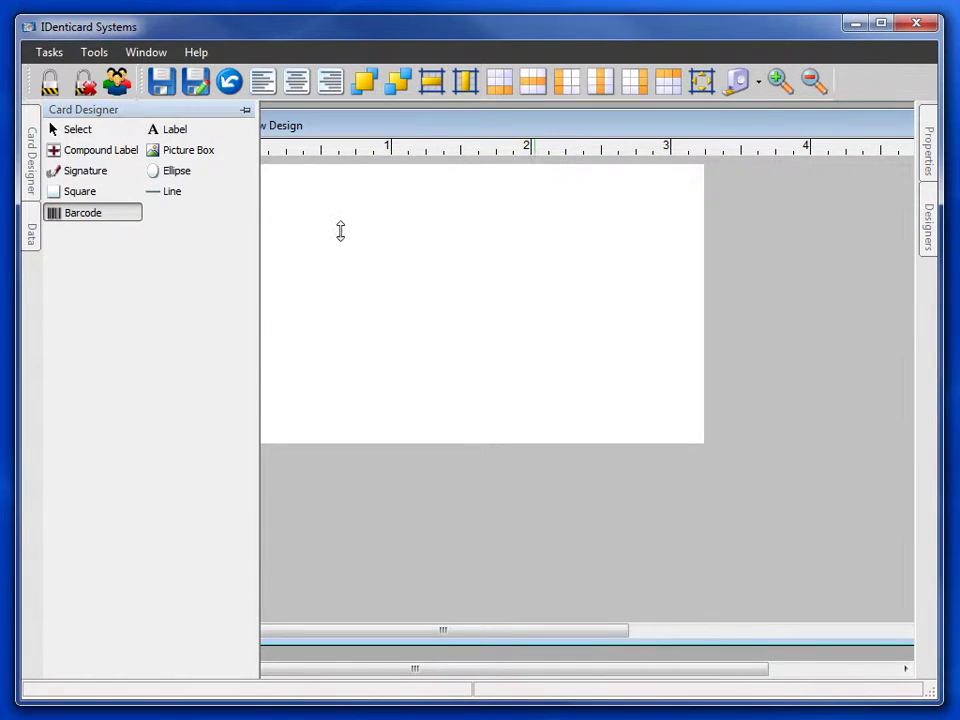
{"action": "mouse_move", "coordinate": [300, 204]}
{"action": "left_mouse_down"}
{"action": "mouse_move", "coordinate": [425, 371]}
{"action": "mouse_move", "coordinate": [431, 409]}
{"action": "left_mouse_up"}
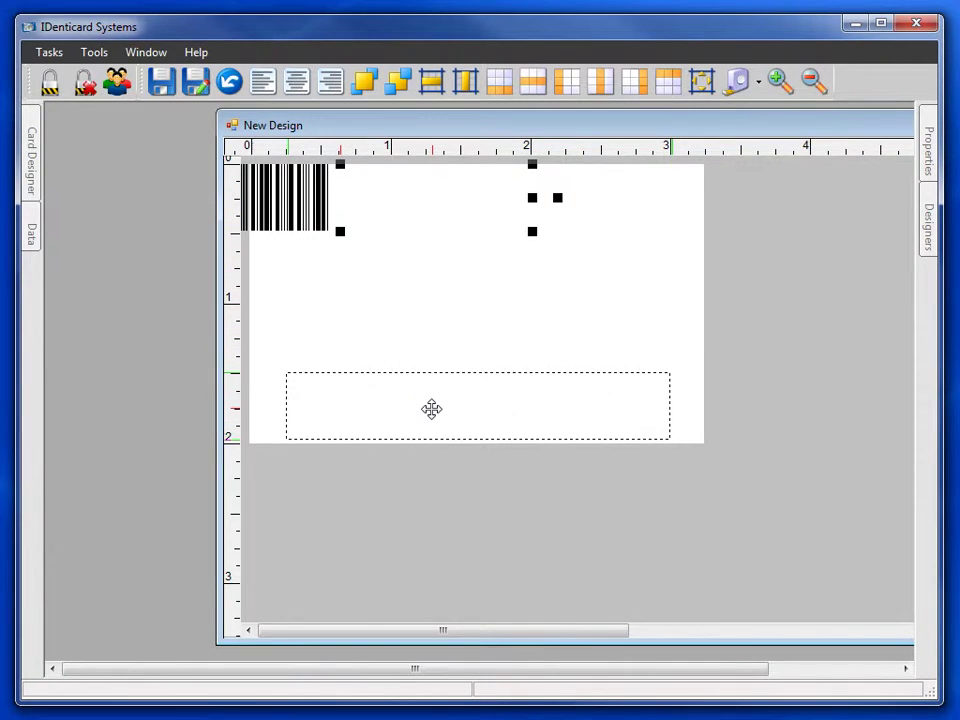
{"action": "left_click_drag", "start_coordinate": [431, 409], "coordinate": [431, 409]}
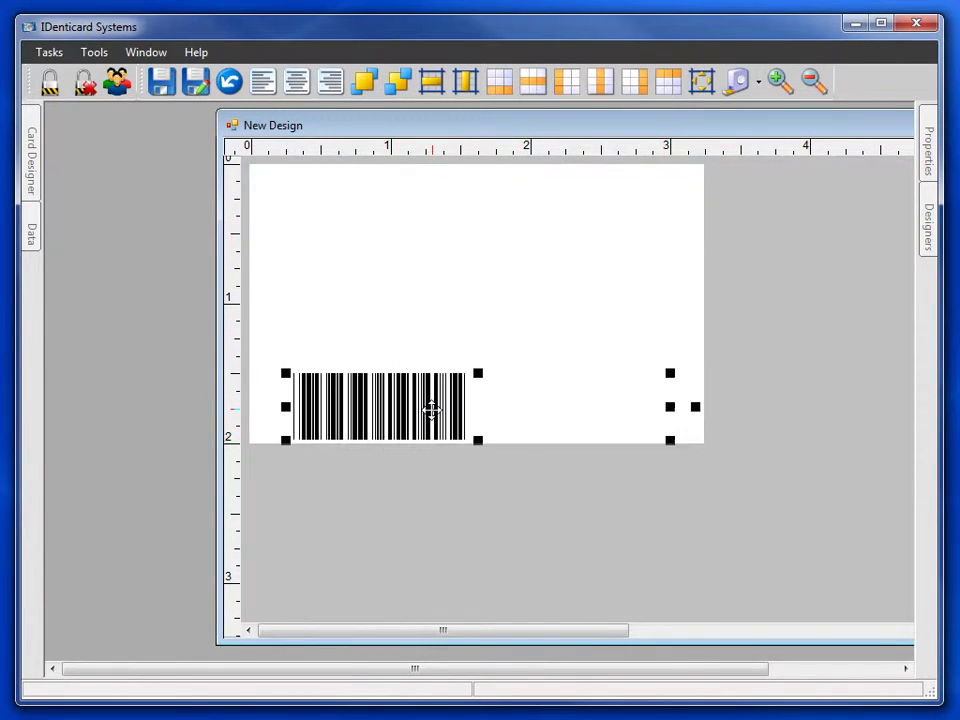
Centre the barcode horizontally and select its RelationBuilder property
{"action": "left_click", "coordinate": [300, 89]}
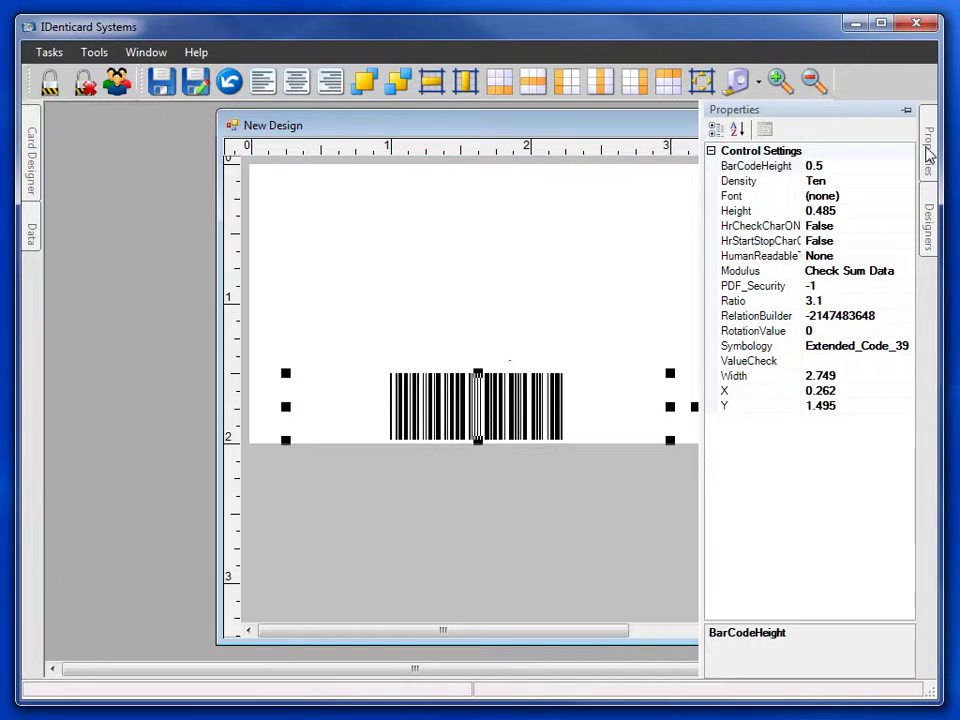
{"action": "left_click", "coordinate": [738, 318]}
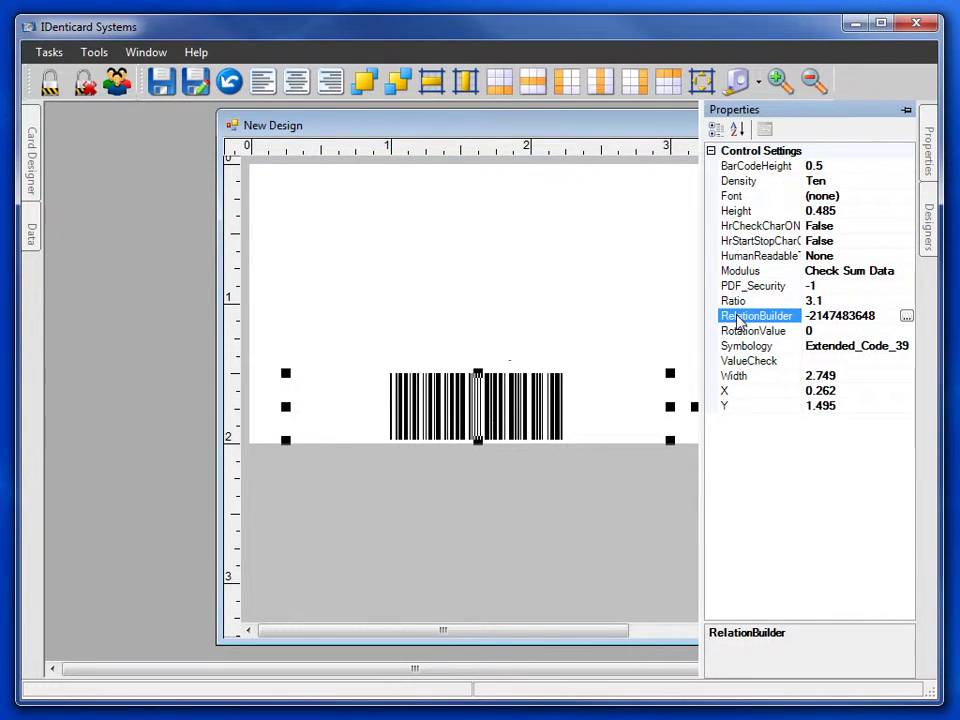
Build the barcode data from the EmployeeNumber field followed by static text 3232000
{"action": "left_click", "coordinate": [906, 318]}
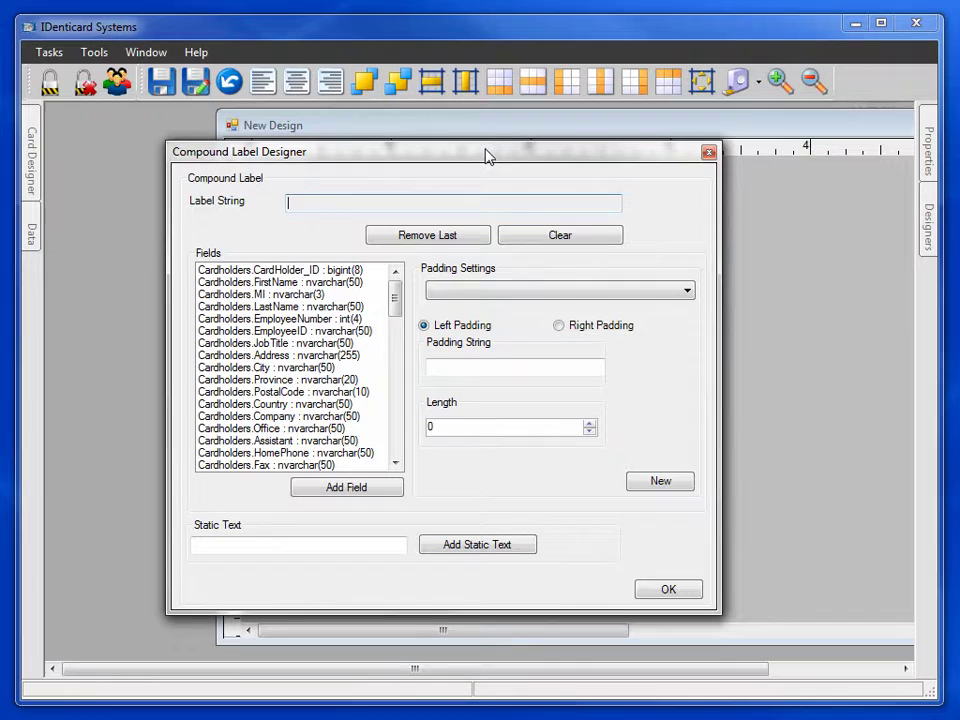
{"action": "left_click", "coordinate": [291, 320]}
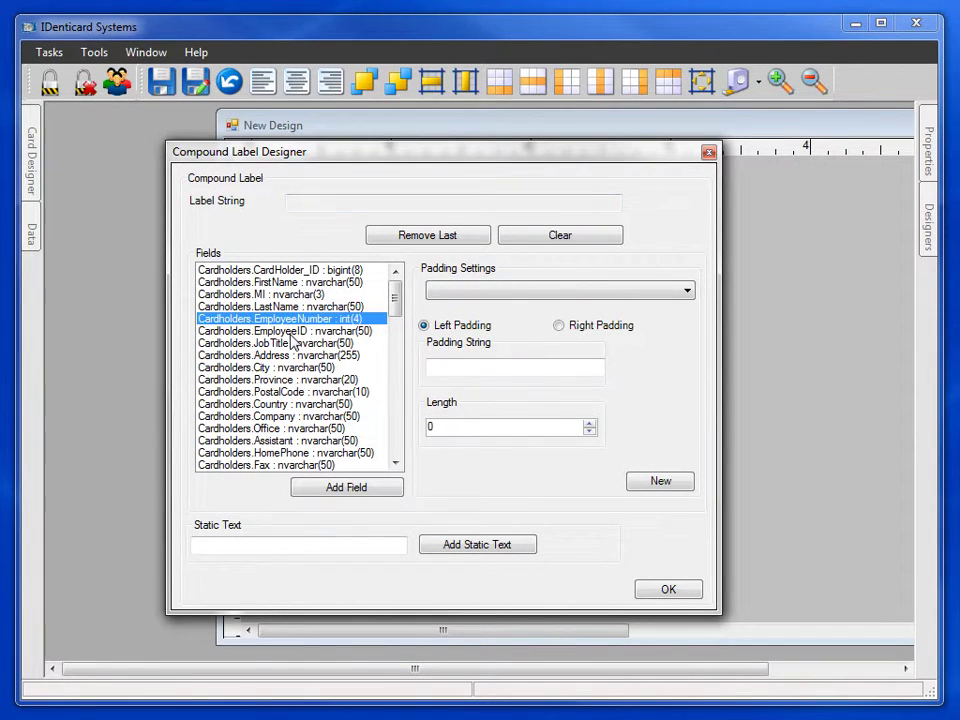
{"action": "left_click", "coordinate": [346, 489]}
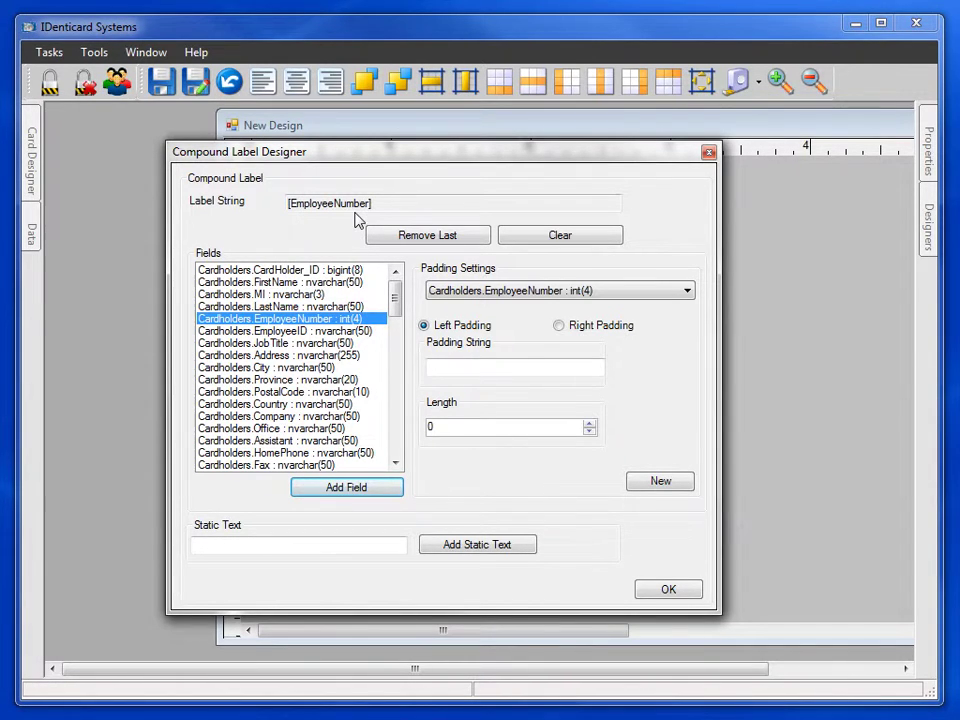
{"action": "left_click", "coordinate": [238, 543]}
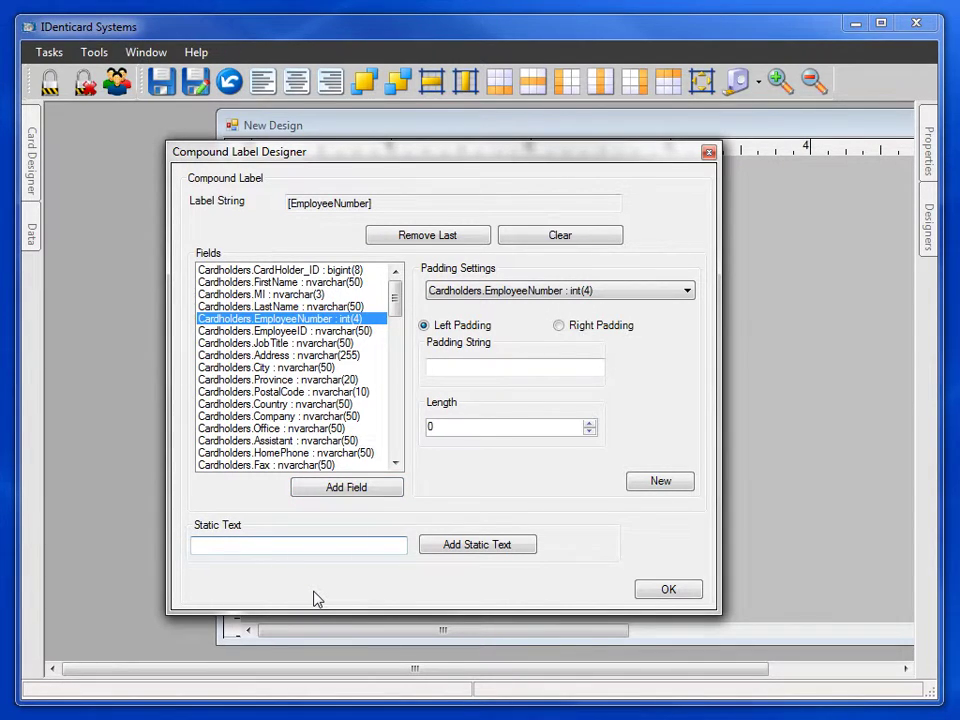
{"action": "type", "text": "3232000"}
{"action": "left_click", "coordinate": [468, 546]}
Pad the barcode data with 0 to length 18 and confirm the label
{"action": "left_click", "coordinate": [455, 368]}
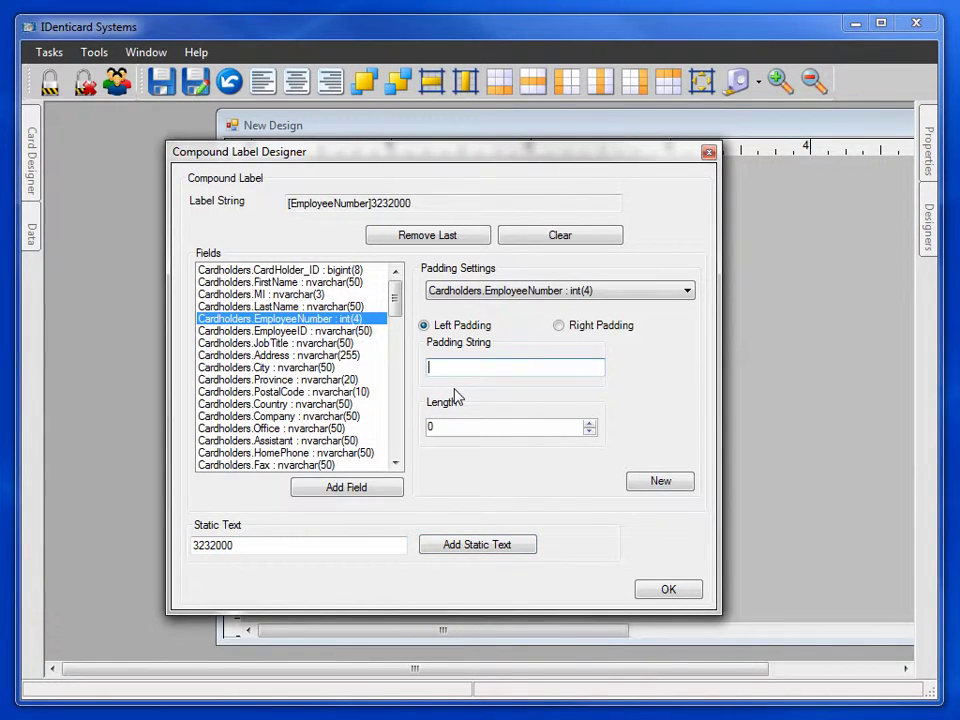
{"action": "type", "text": "0"}
{"action": "double_click", "coordinate": [448, 426]}
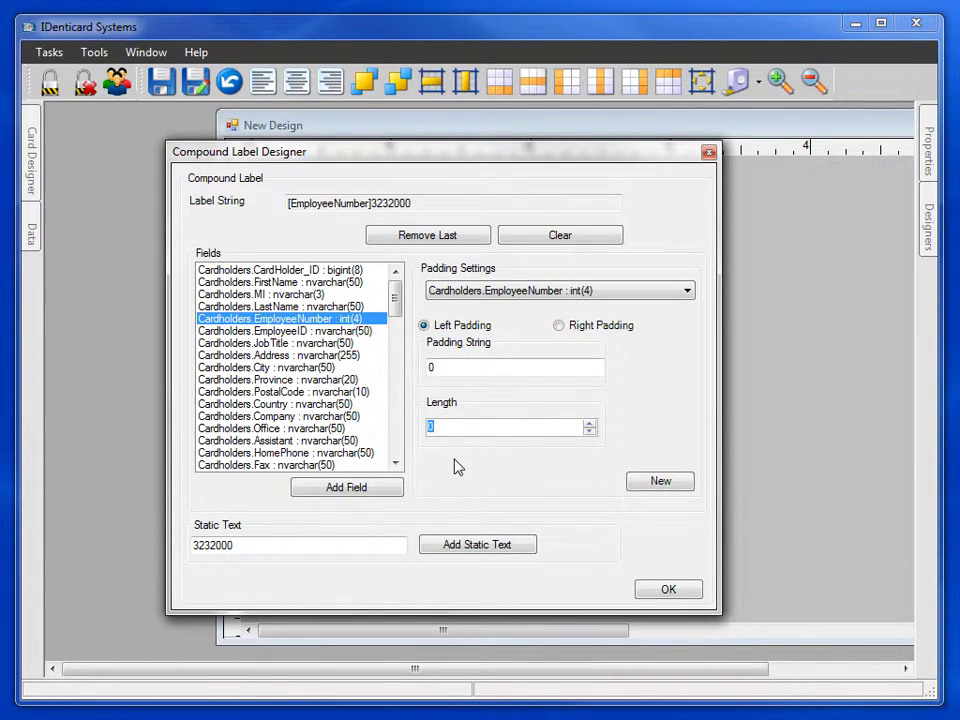
{"action": "type", "text": "18"}
{"action": "left_click", "coordinate": [675, 595]}
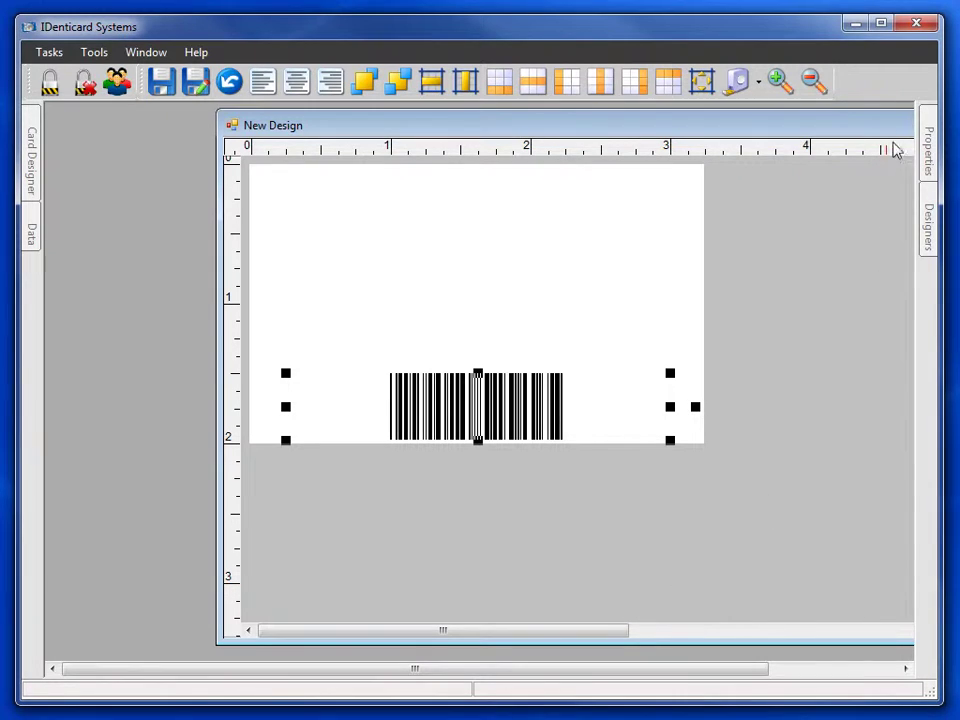
Set the barcode symbology to Code_39
{"action": "left_click", "coordinate": [928, 148]}
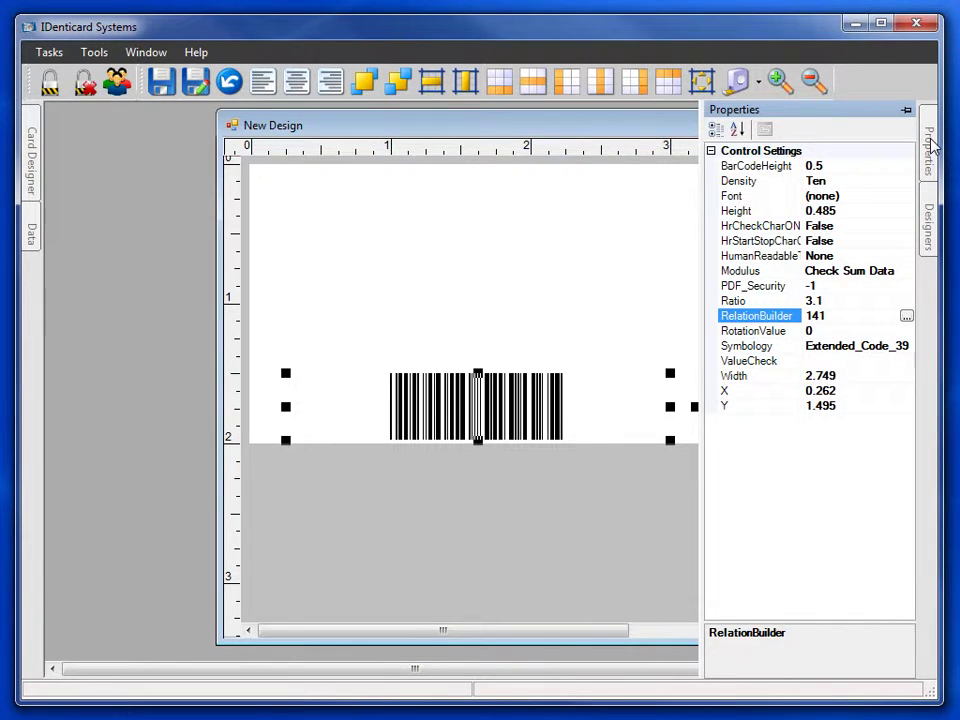
{"action": "left_click", "coordinate": [748, 347]}
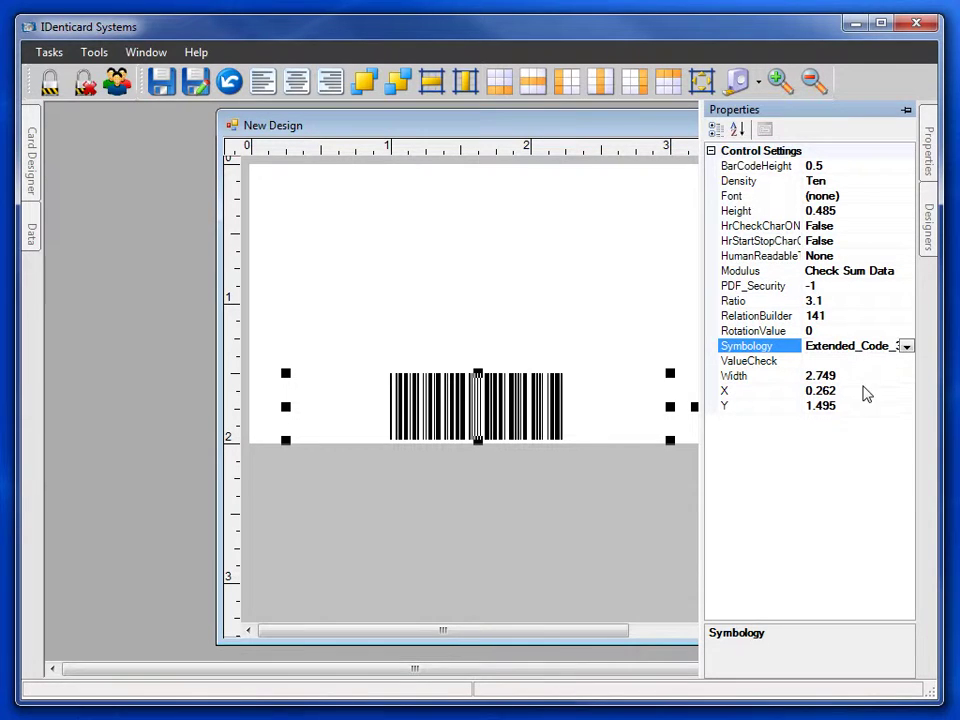
{"action": "left_click", "coordinate": [906, 346]}
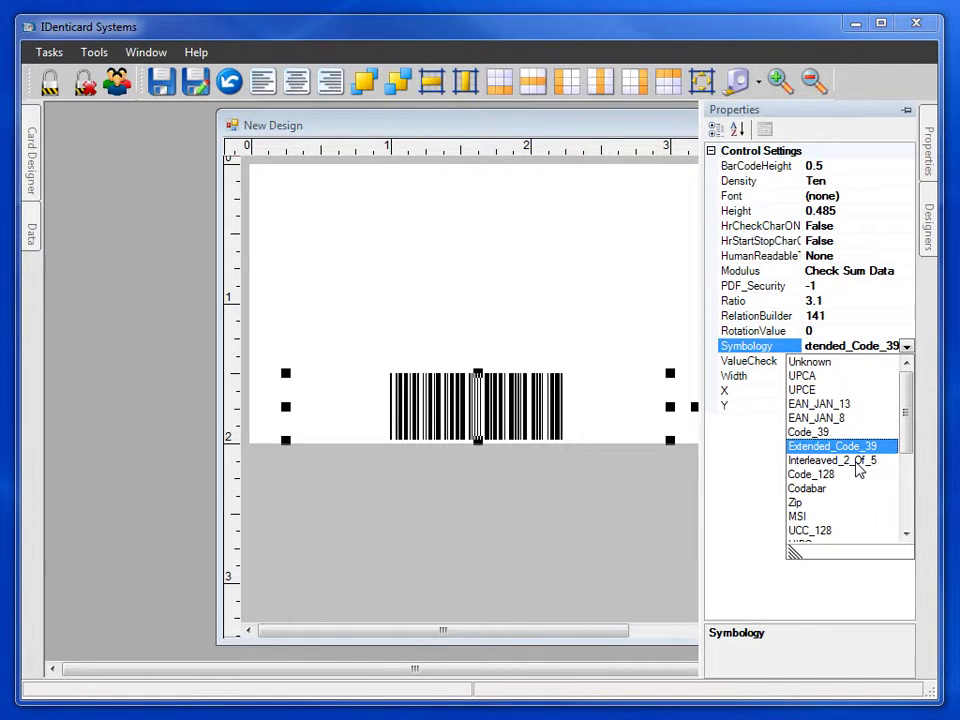
{"action": "left_click", "coordinate": [801, 433]}
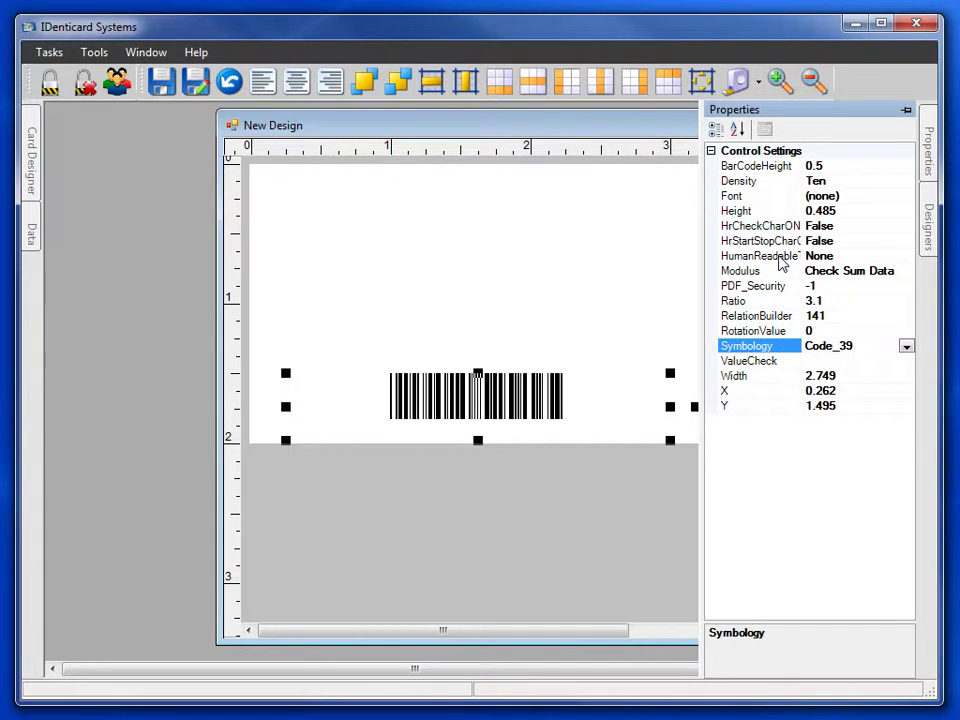
Set HumanReadable to Top so the number prints above the bars
{"action": "left_click", "coordinate": [781, 262]}
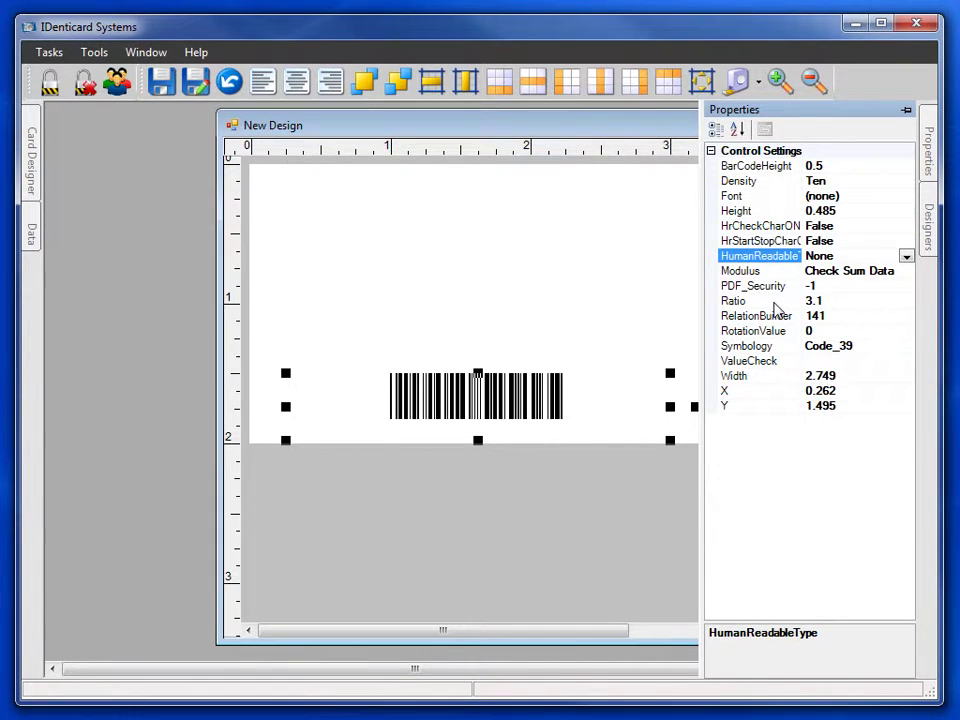
{"action": "left_click", "coordinate": [906, 257]}
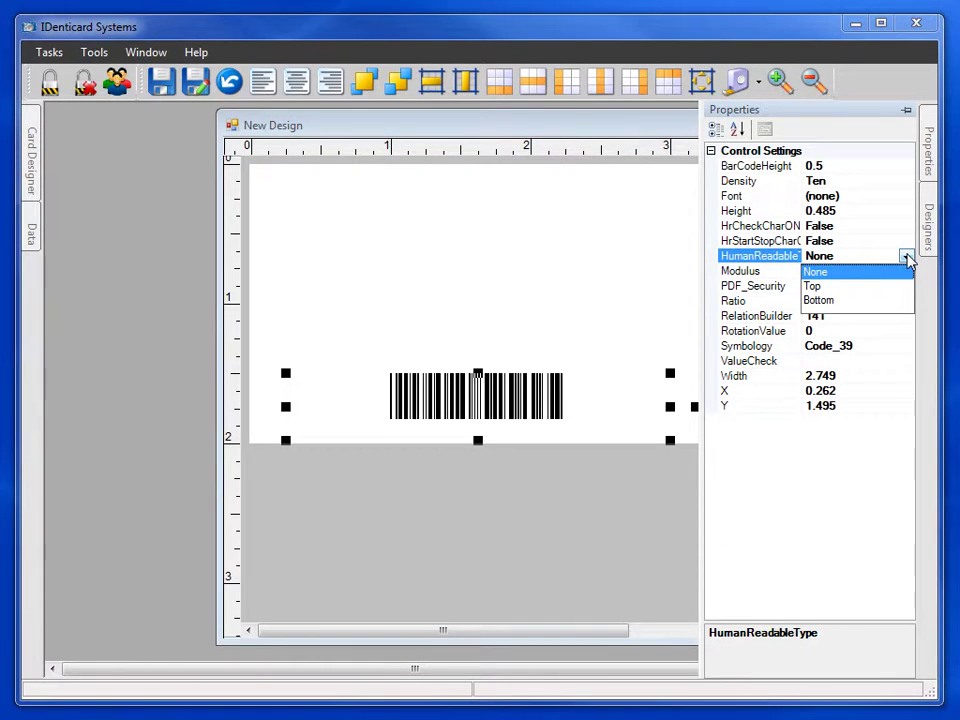
{"action": "left_click", "coordinate": [813, 287]}
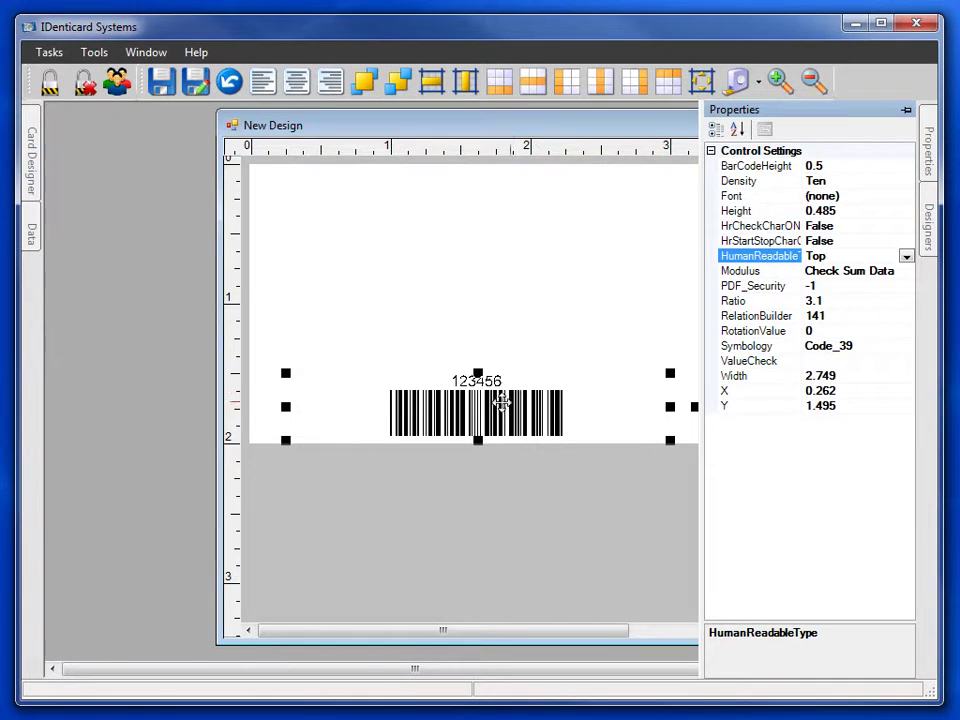
{"action": "left_click", "coordinate": [745, 197]}
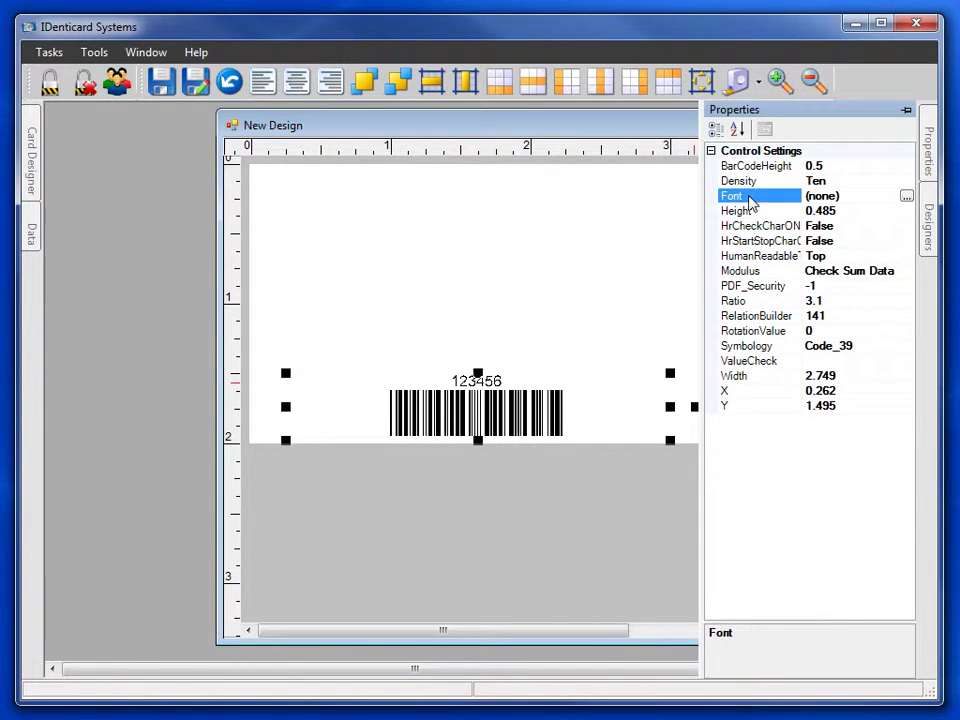
Enlarge the barcode number's font to 14-point Microsoft Sans Serif
{"action": "left_click", "coordinate": [906, 197]}
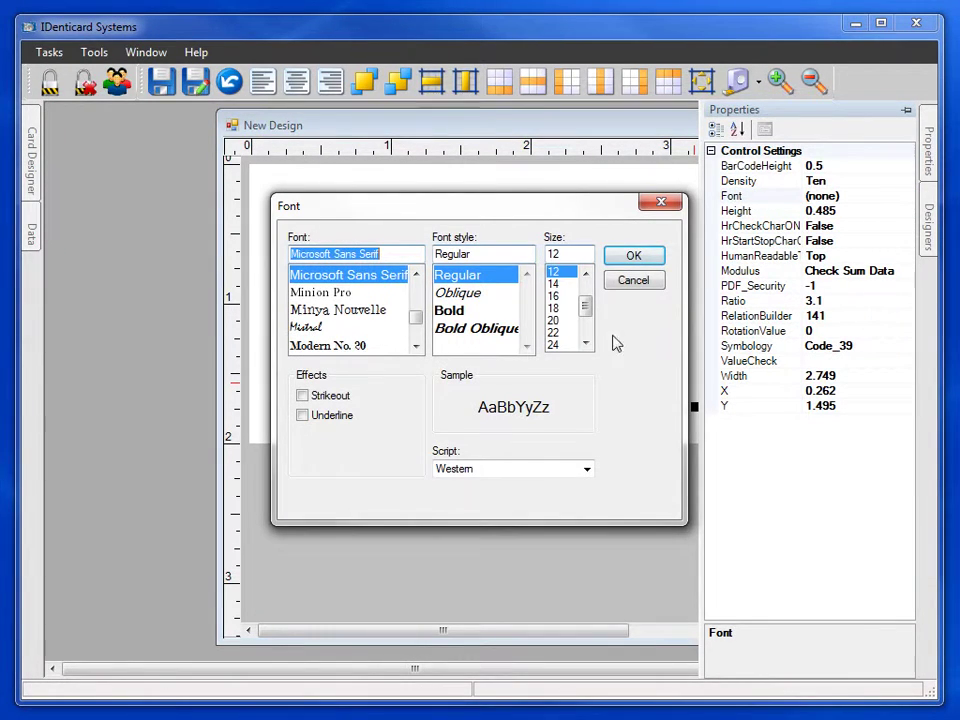
{"action": "left_click", "coordinate": [553, 285]}
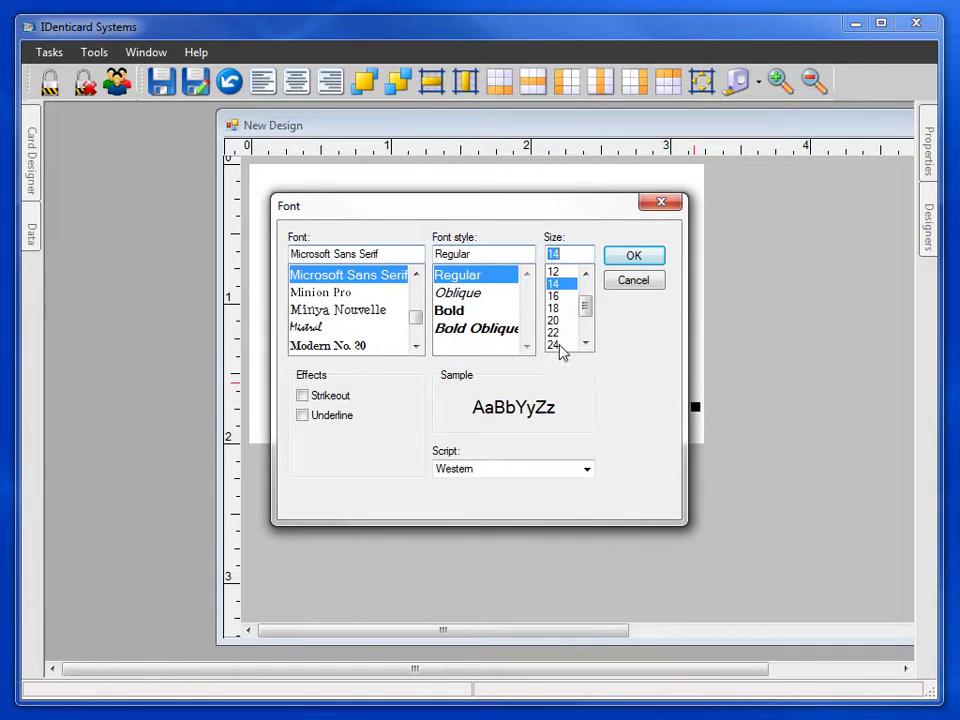
{"action": "left_click", "coordinate": [634, 260]}
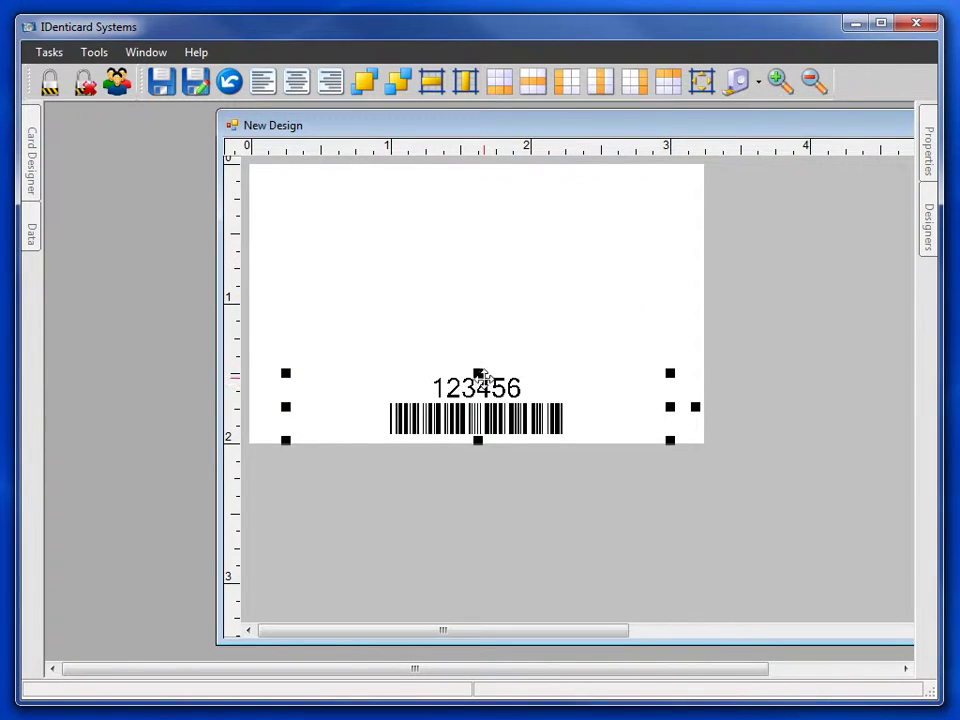
Make the barcode taller, shift it lower, and save the design as 'Back Barcode'
{"action": "left_click_drag", "start_coordinate": [479, 374], "coordinate": [484, 348]}
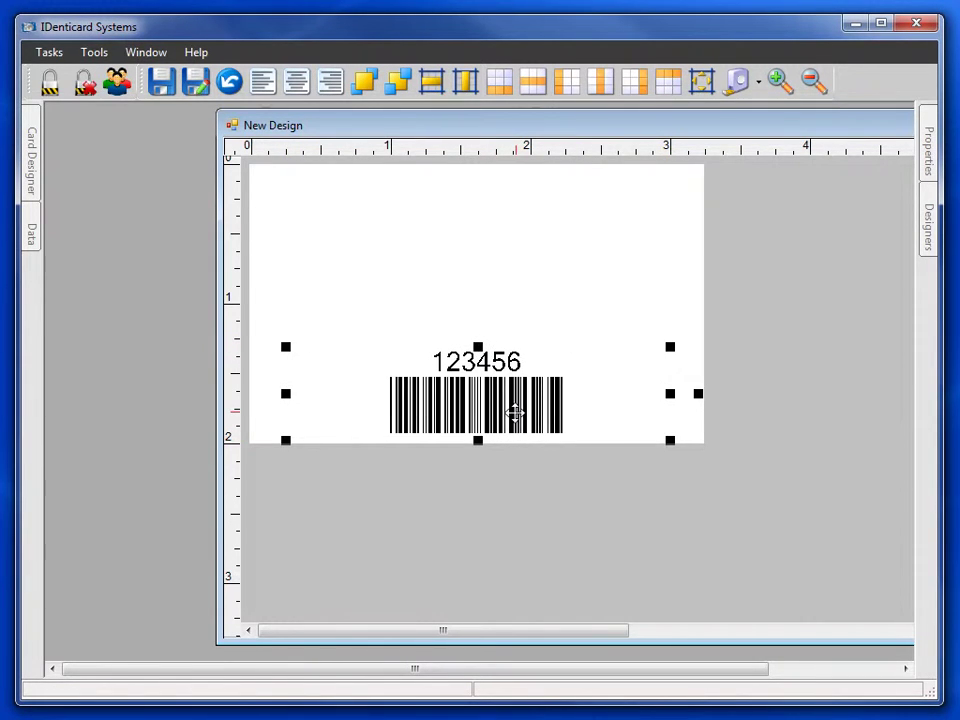
{"action": "left_click_drag", "start_coordinate": [514, 413], "coordinate": [512, 418]}
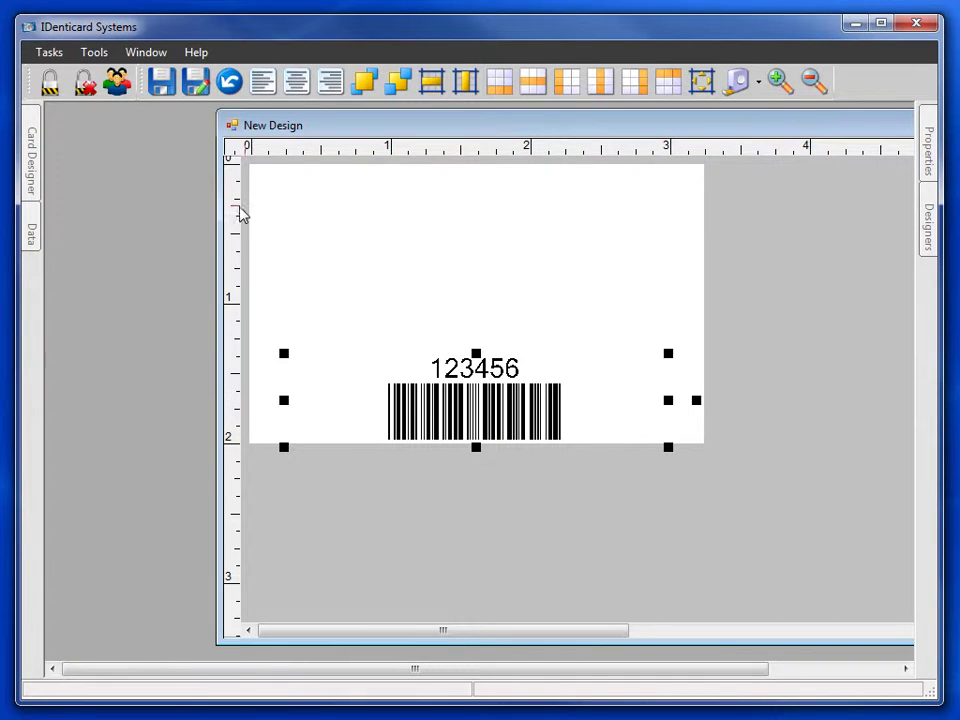
{"action": "left_click", "coordinate": [163, 85]}
{"action": "left_click", "coordinate": [415, 467]}
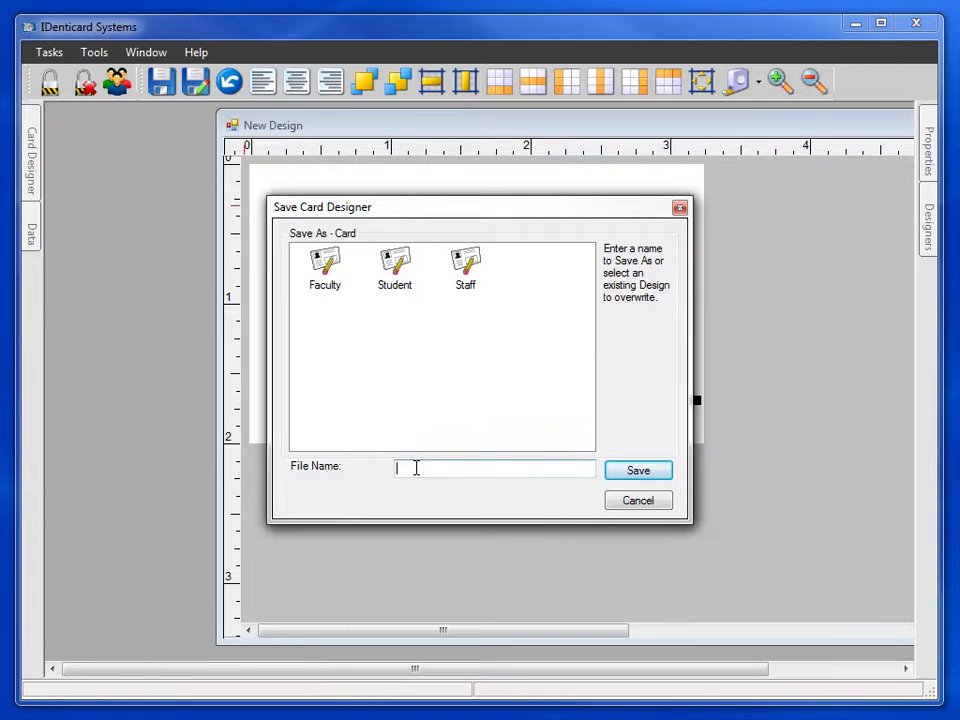
{"action": "type", "text": "Back Barcode"}
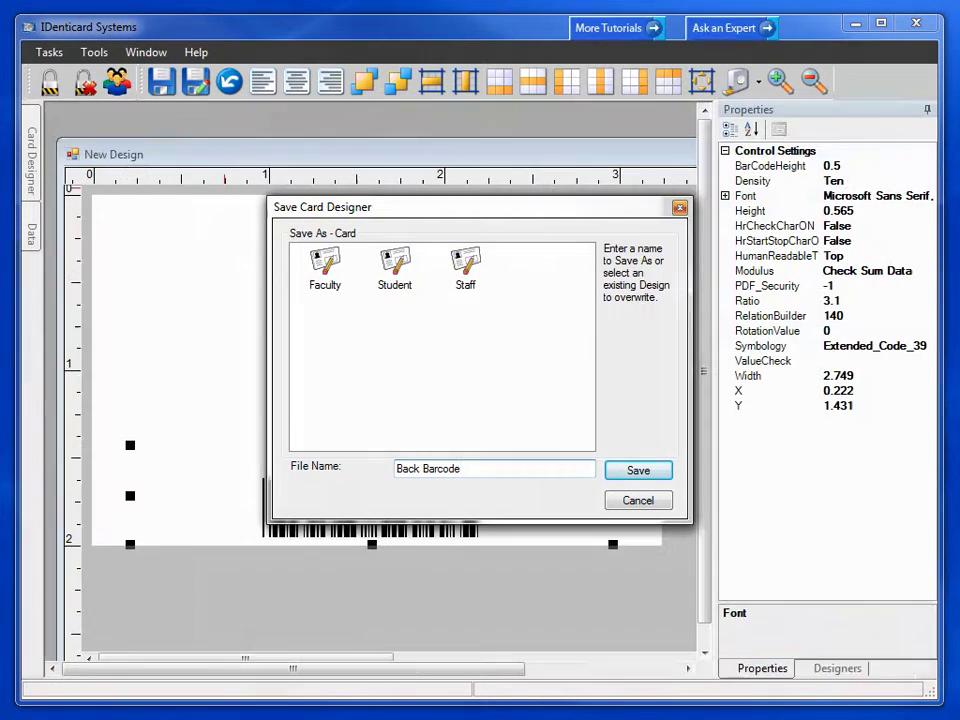
{"action": "key", "text": "Return"}
{"action": "key", "text": "Return"}
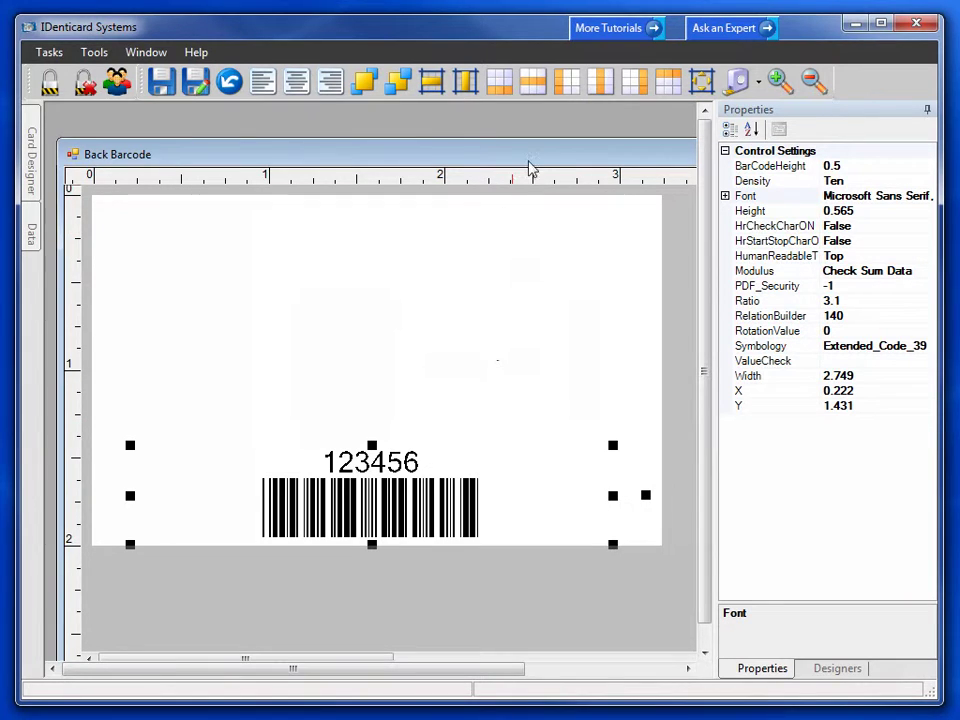
Close Back Barcode and open the Faculty design from Card Design Home
{"action": "left_click_drag", "start_coordinate": [648, 163], "coordinate": [436, 186]}
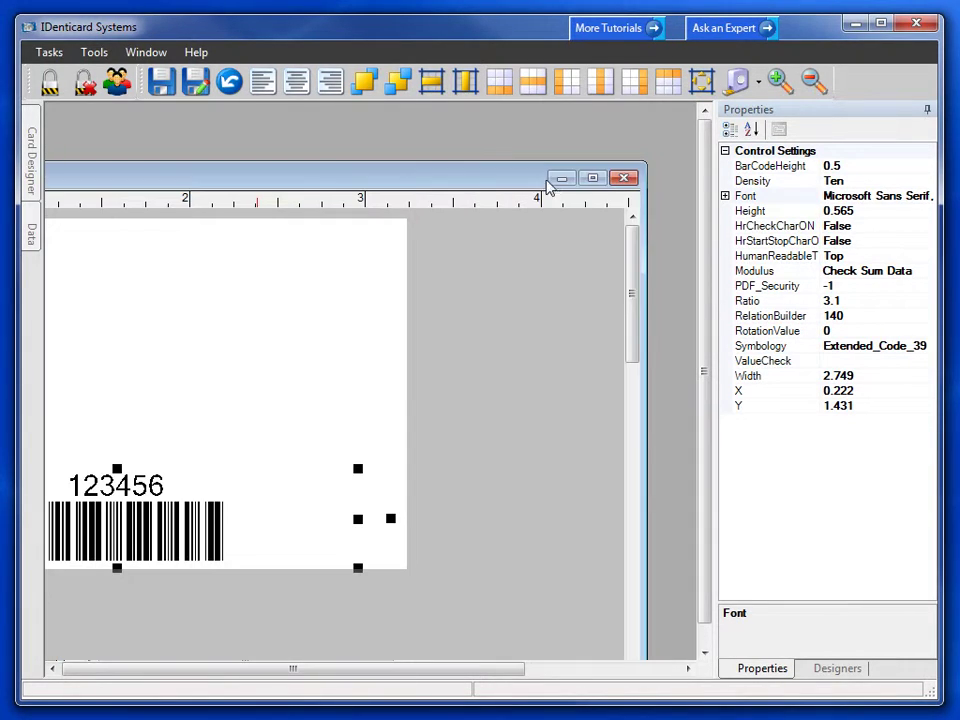
{"action": "left_click", "coordinate": [625, 181]}
{"action": "left_click", "coordinate": [49, 52]}
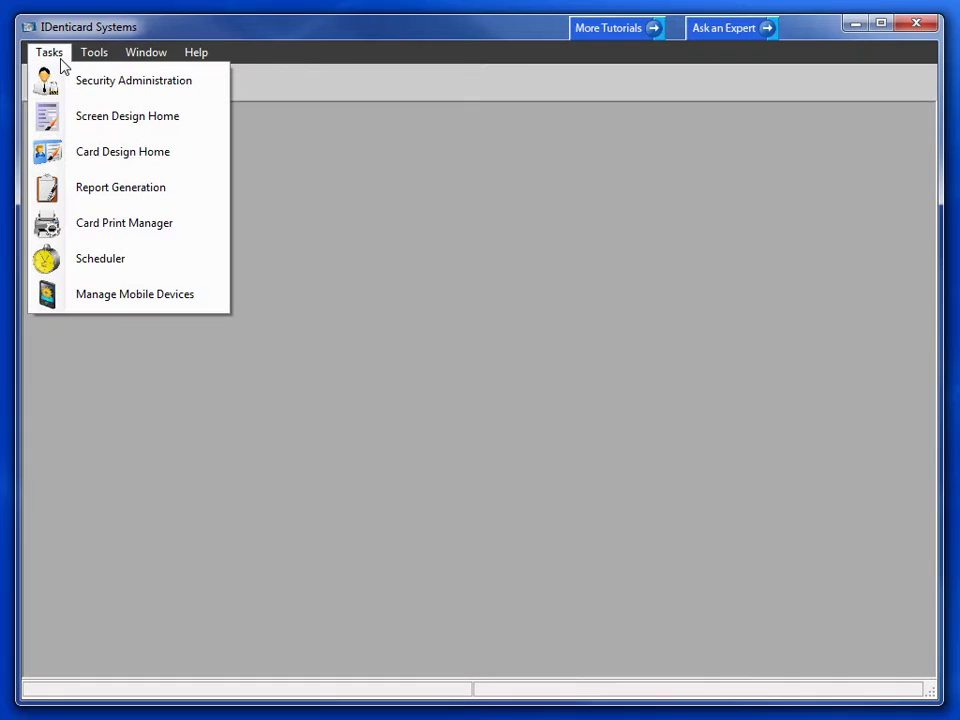
{"action": "left_click", "coordinate": [93, 152]}
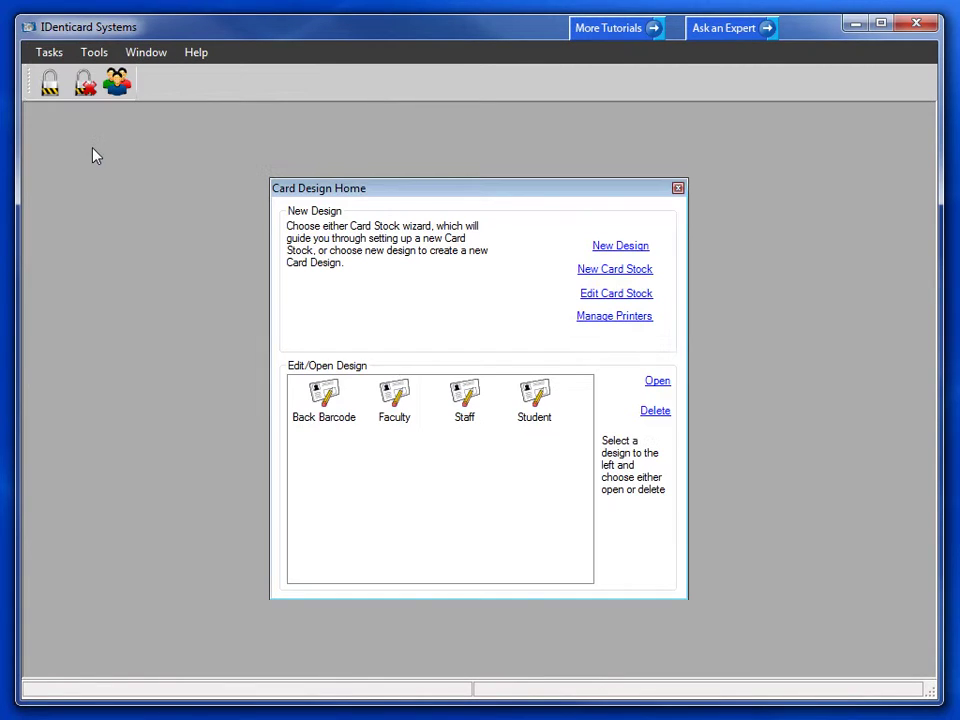
{"action": "left_click", "coordinate": [398, 400]}
{"action": "double_click", "coordinate": [397, 396]}
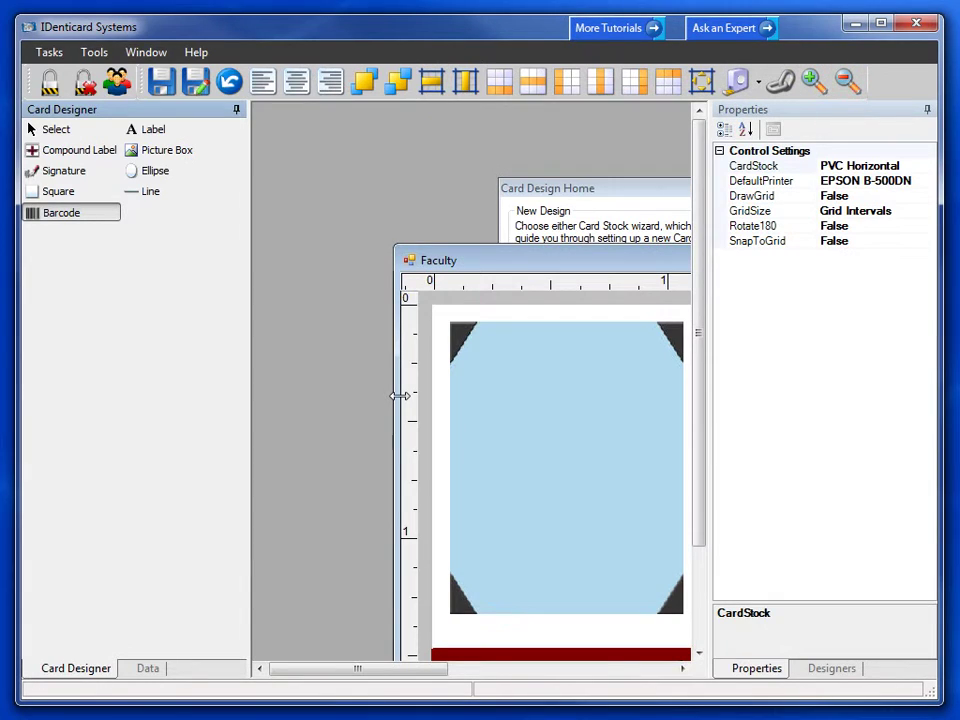
Link Back Barcode to the Faculty front as its card back
{"action": "left_click_drag", "start_coordinate": [504, 266], "coordinate": [490, 242]}
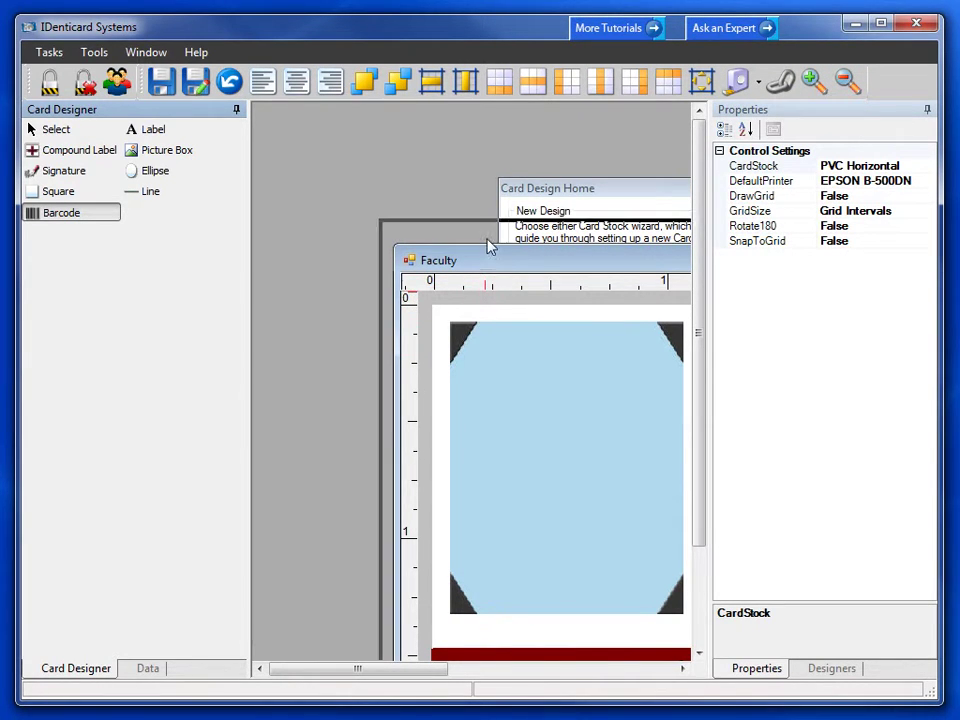
{"action": "left_click", "coordinate": [782, 85]}
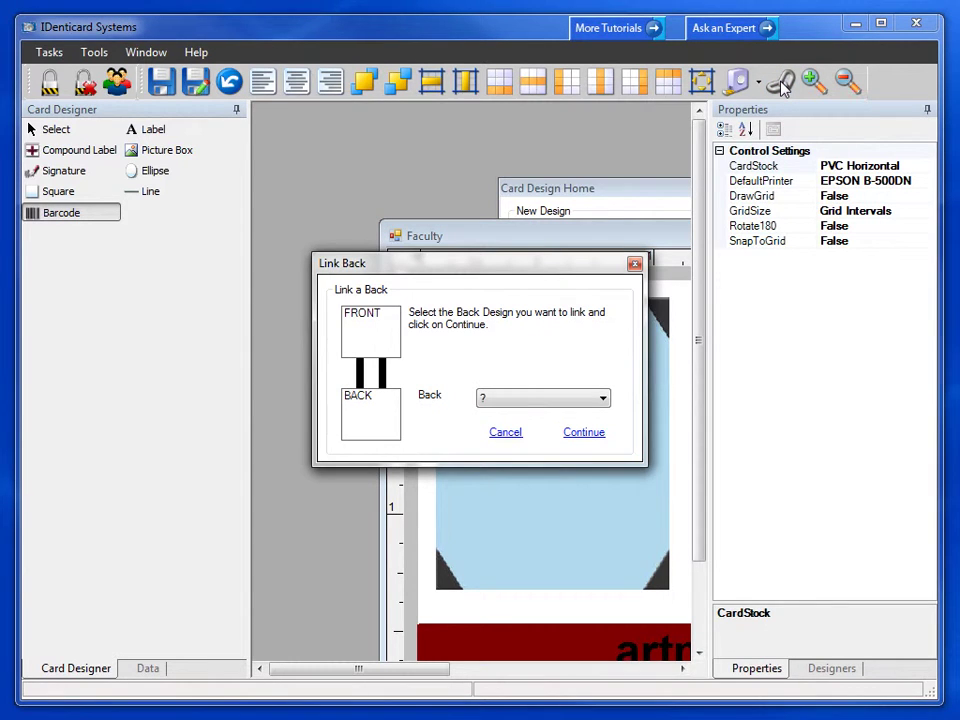
{"action": "left_click", "coordinate": [559, 401]}
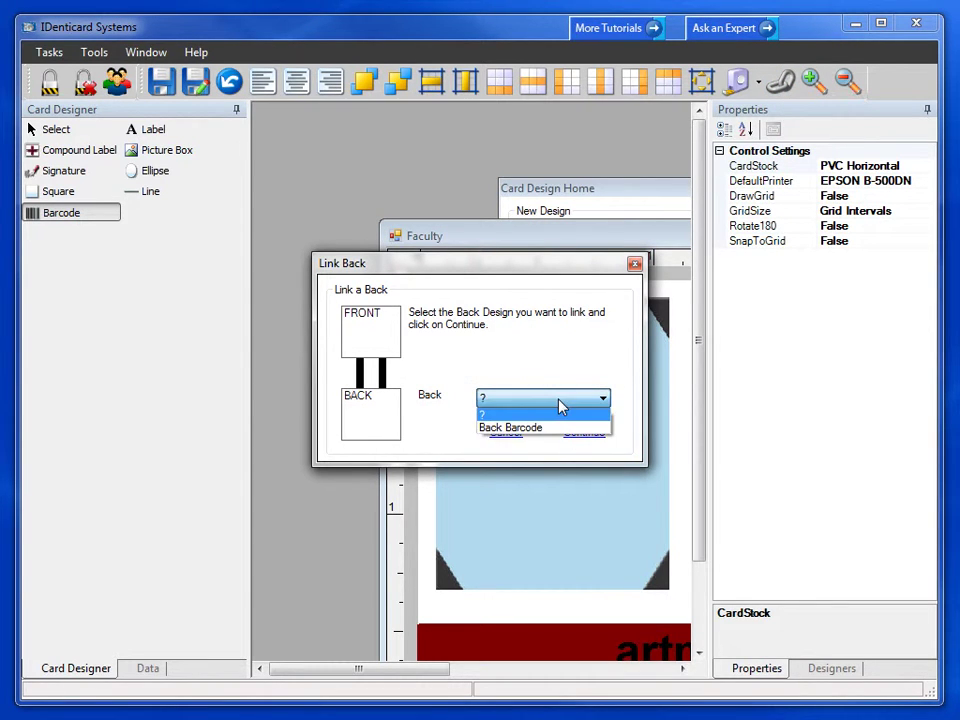
{"action": "left_click", "coordinate": [549, 428]}
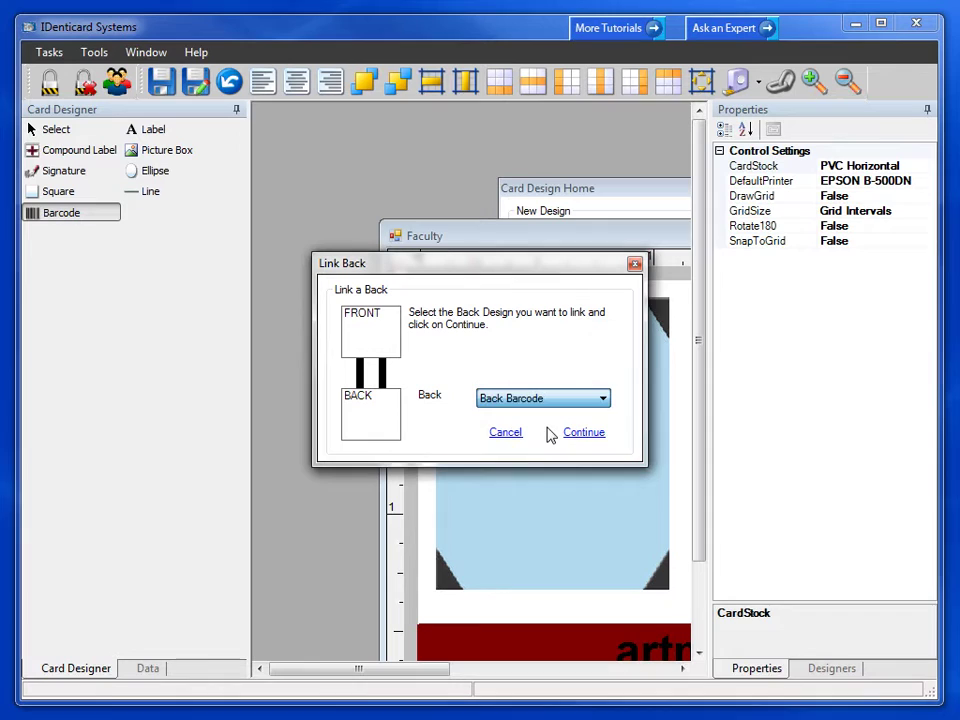
{"action": "left_click", "coordinate": [593, 436]}
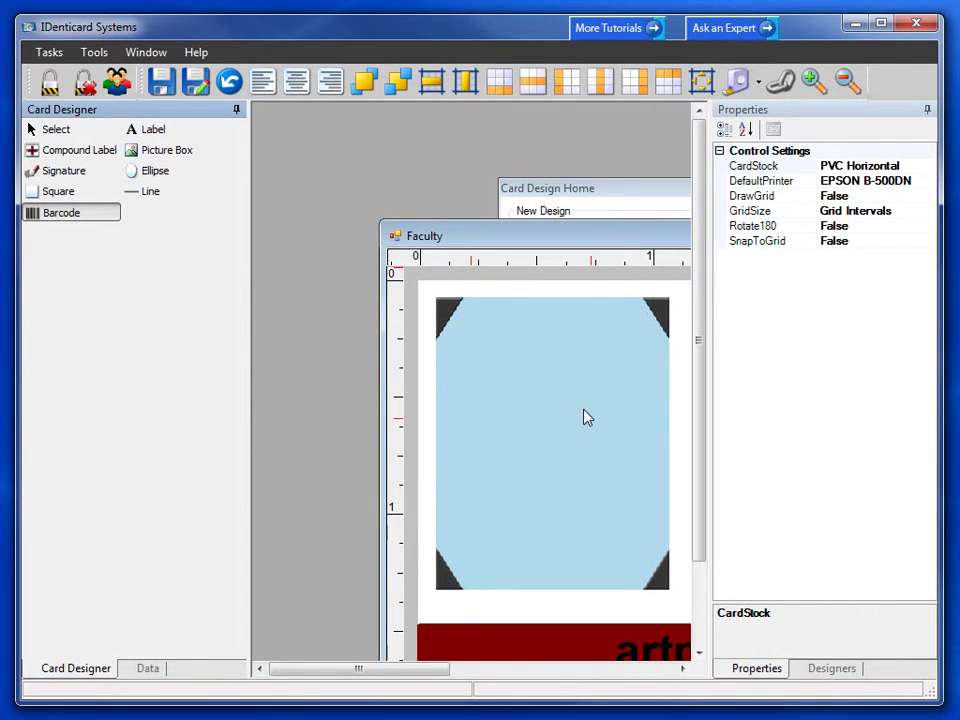